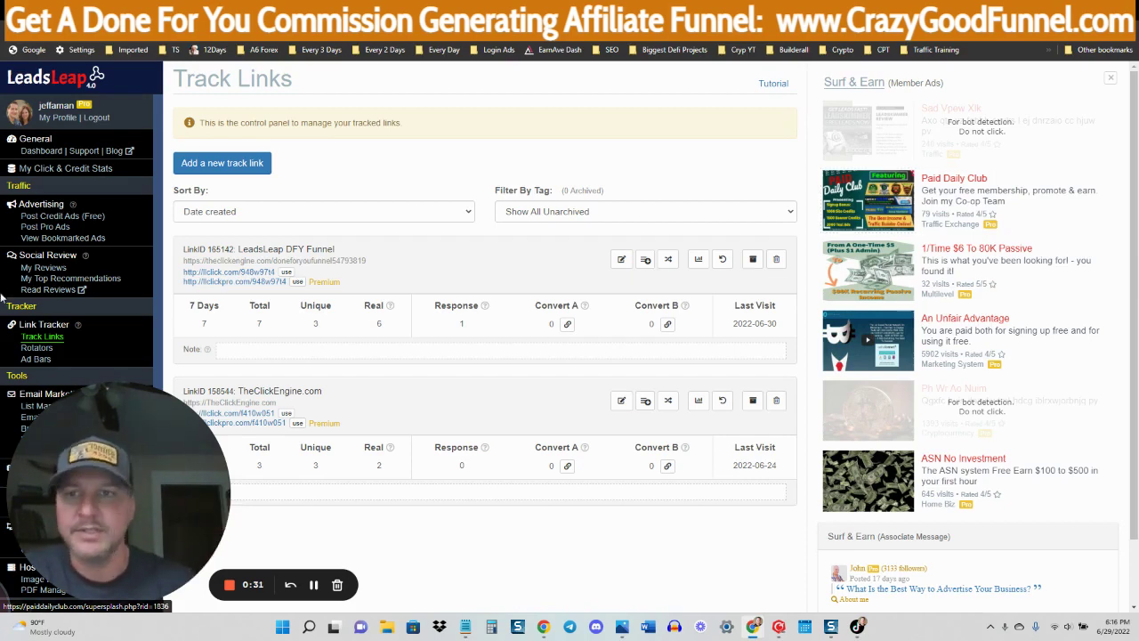
{"action": "left_click_drag", "start_coordinate": [130, 510], "coordinate": [998, 369]}
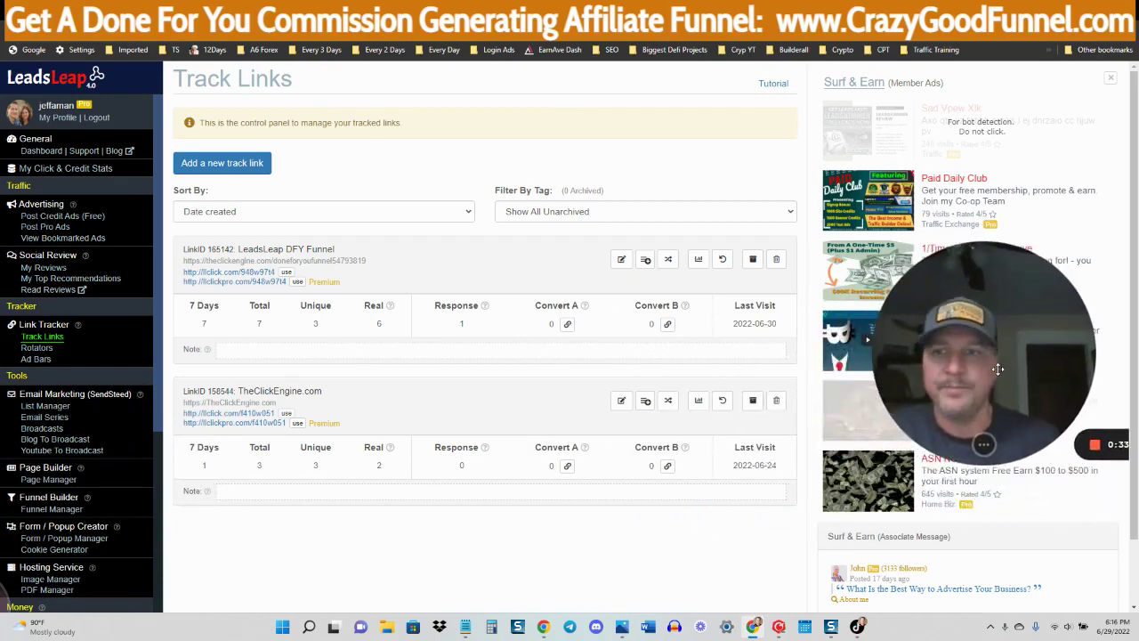
{"action": "triple_click", "coordinate": [997, 369]}
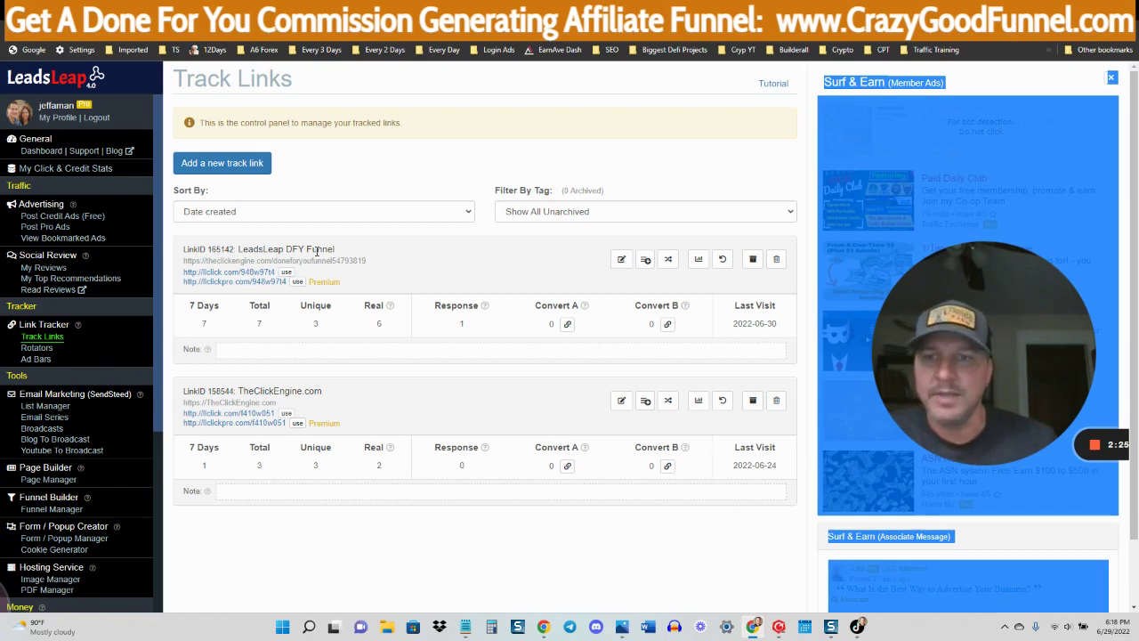
Open the LeadsLeap DFY Funnel track link for editing and review its name, URL, custom slug, browser title, teaser, ad bar and monetize settings
{"action": "left_click", "coordinate": [622, 267]}
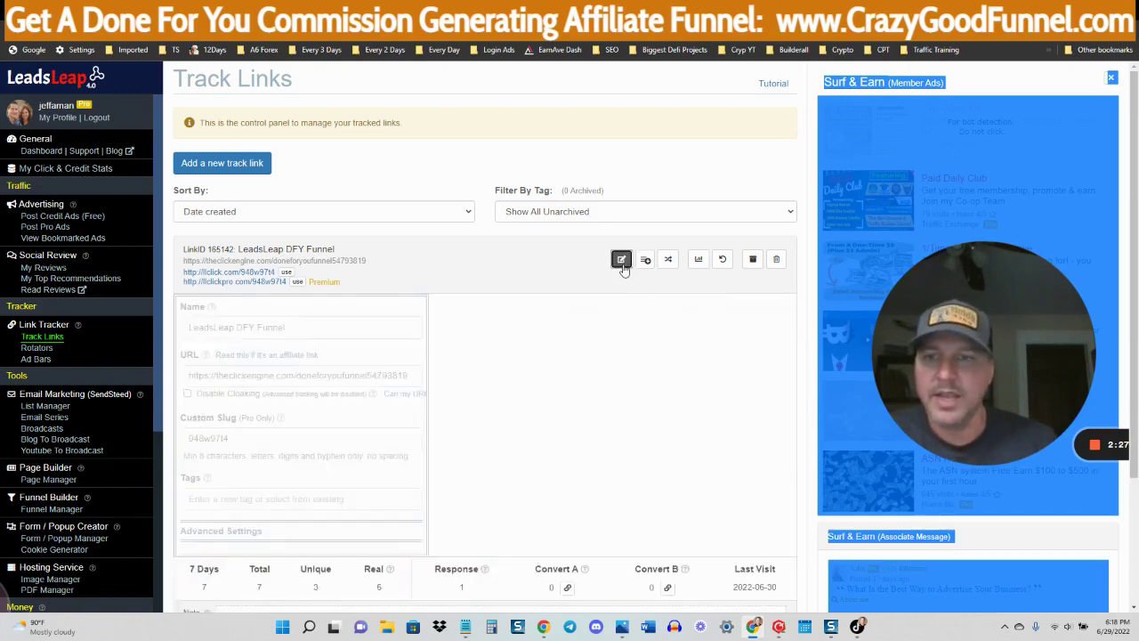
{"action": "scroll", "coordinate": [690, 374], "scroll_direction": "down", "scroll_amount": 1}
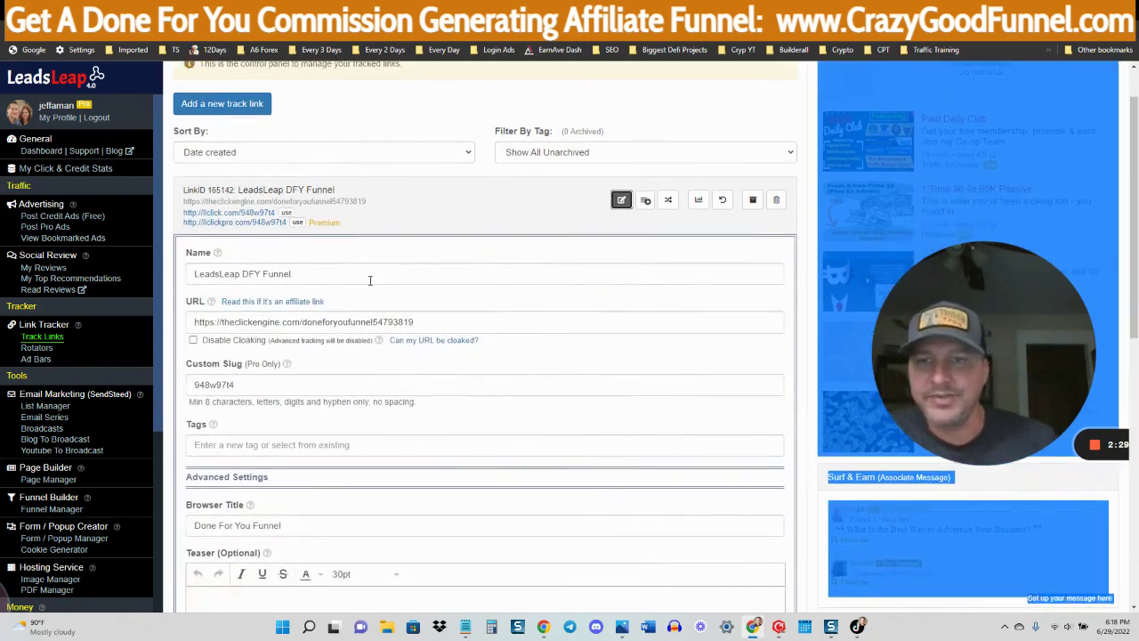
{"action": "triple_click", "coordinate": [370, 280]}
{"action": "scroll", "coordinate": [569, 358], "scroll_direction": "down", "scroll_amount": 2}
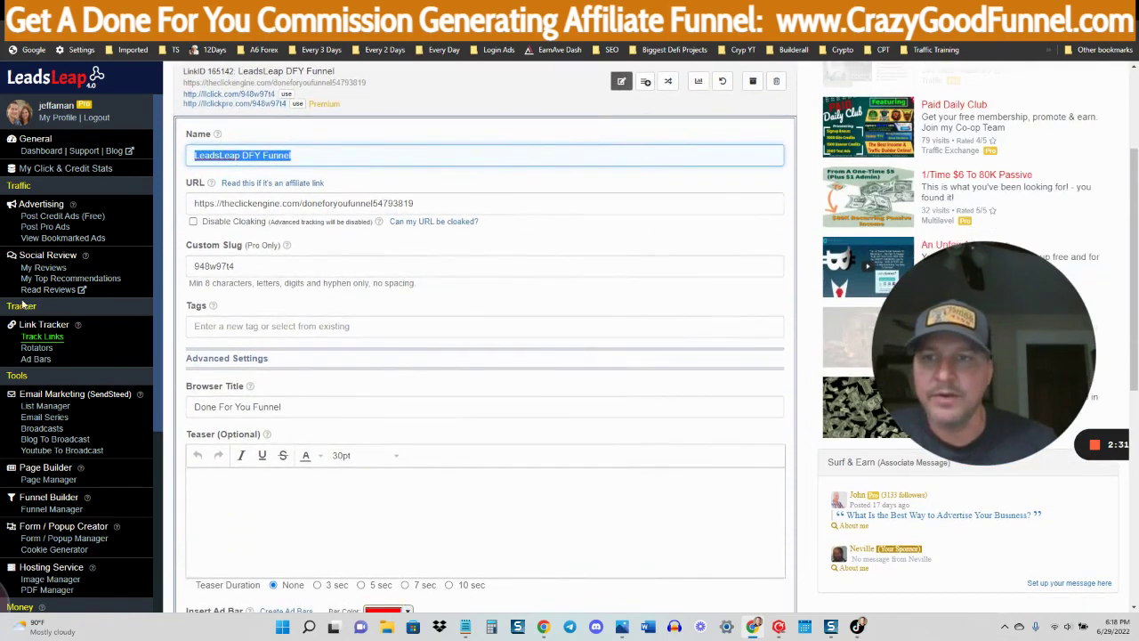
{"action": "triple_click", "coordinate": [529, 205]}
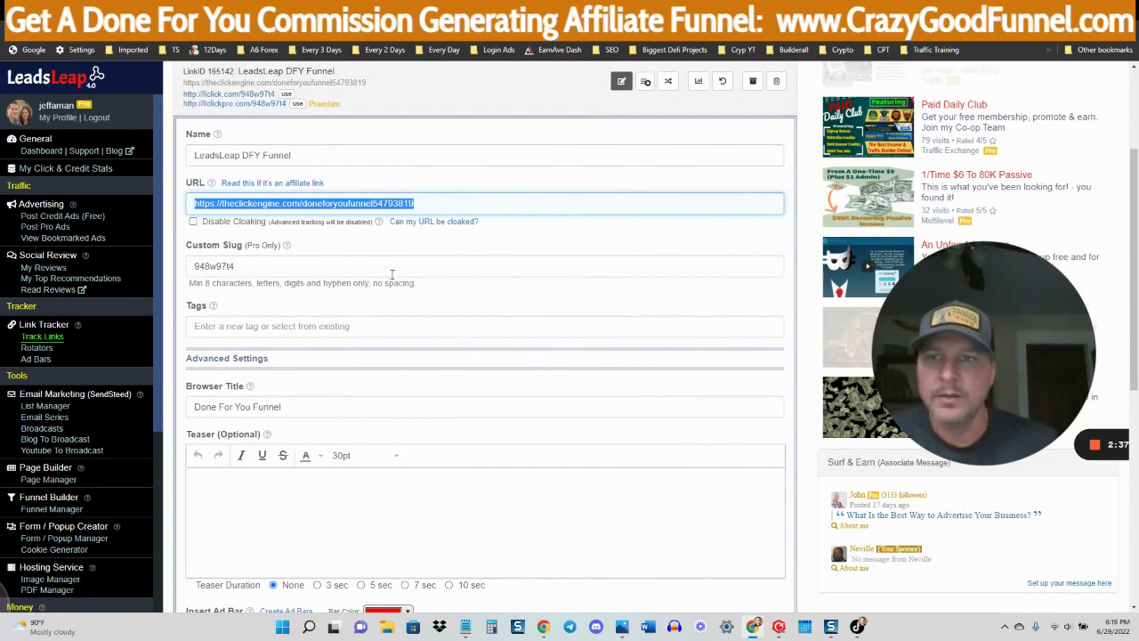
{"action": "scroll", "coordinate": [653, 360], "scroll_direction": "down", "scroll_amount": 1}
{"action": "scroll", "coordinate": [591, 264], "scroll_direction": "down", "scroll_amount": 1}
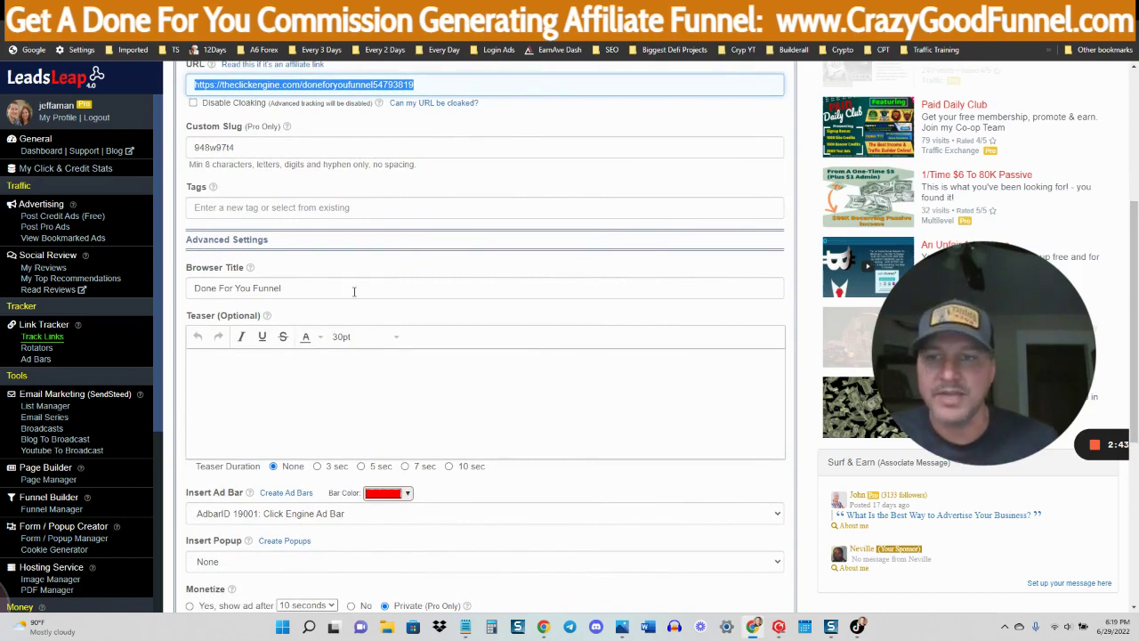
{"action": "scroll", "coordinate": [424, 318], "scroll_direction": "down", "scroll_amount": 2}
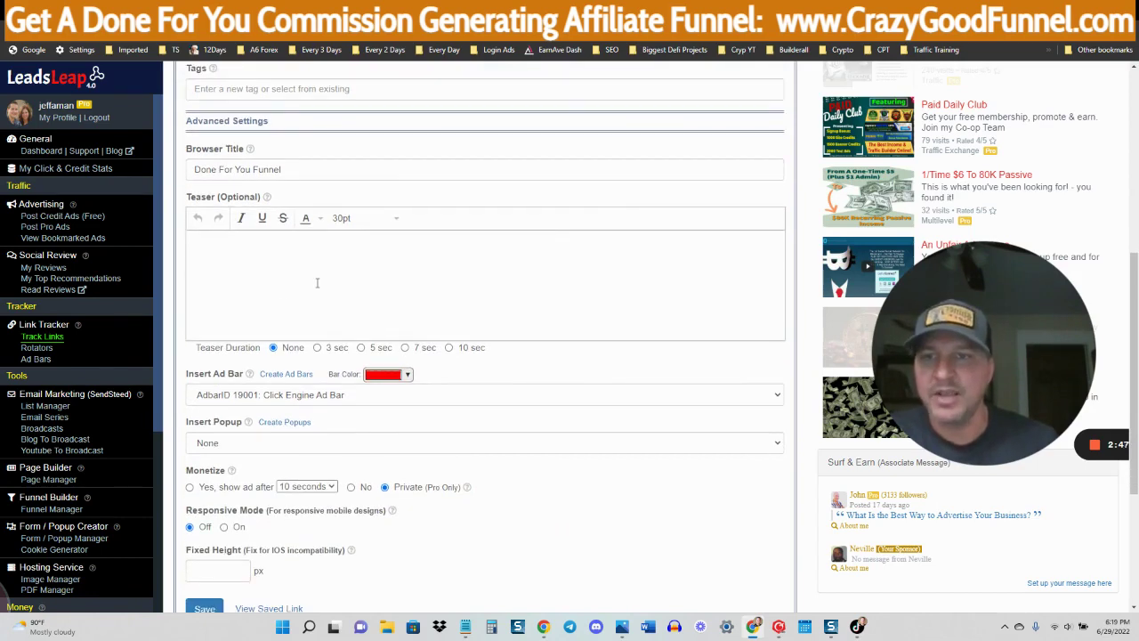
{"action": "scroll", "coordinate": [514, 282], "scroll_direction": "down", "scroll_amount": 2}
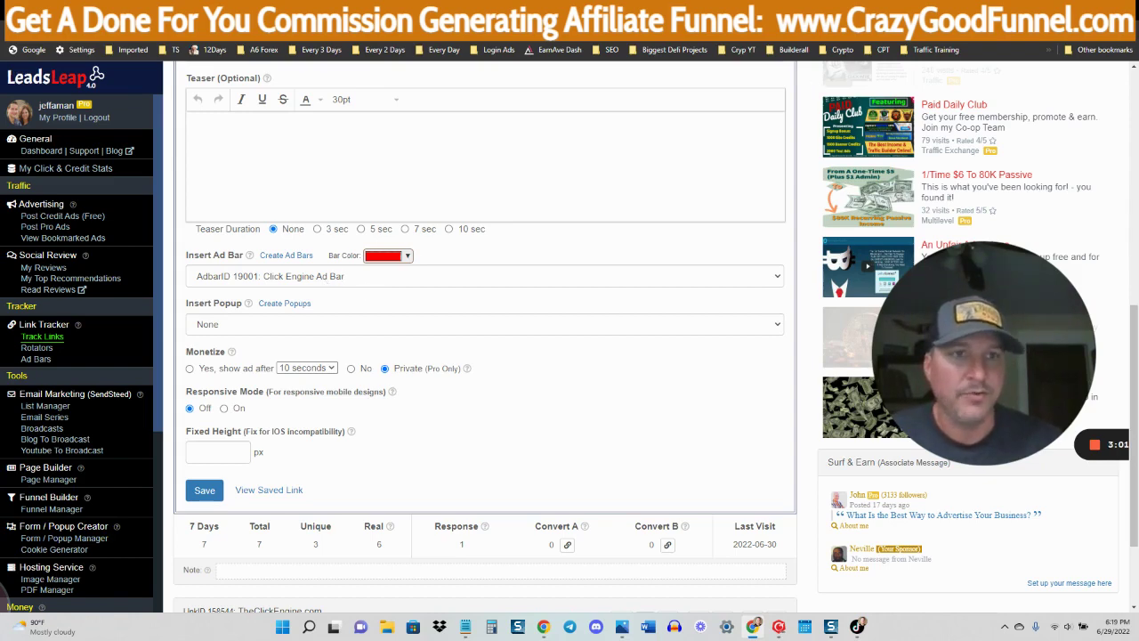
Open crazygoodfunnel.com in a new browser tab
{"action": "key", "text": "ctrl+t"}
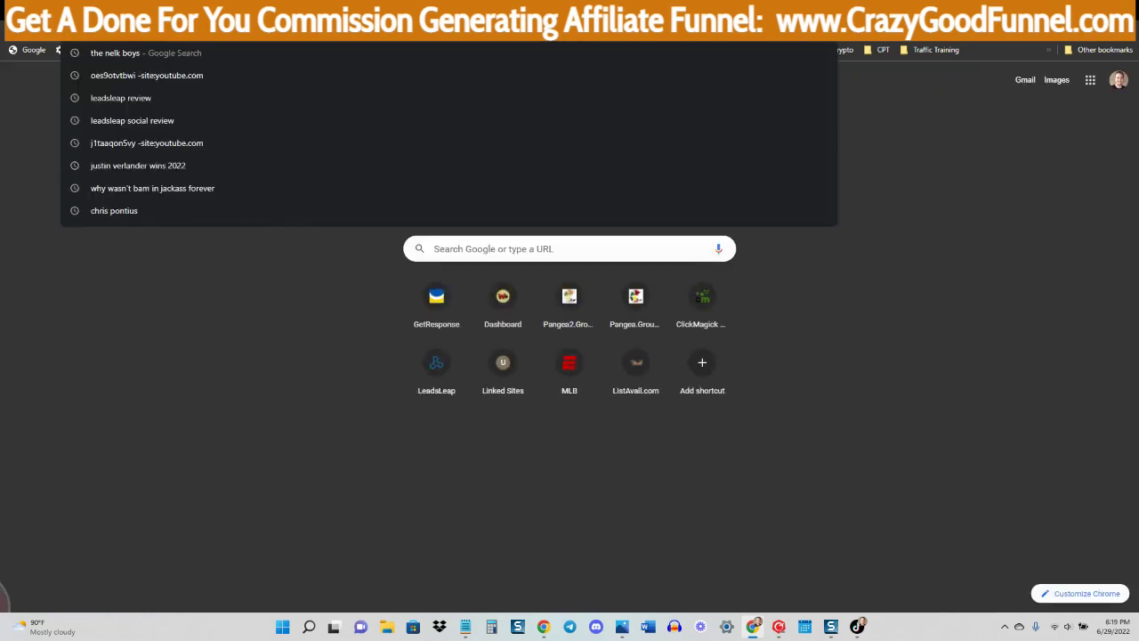
{"action": "type", "text": "crazyg"}
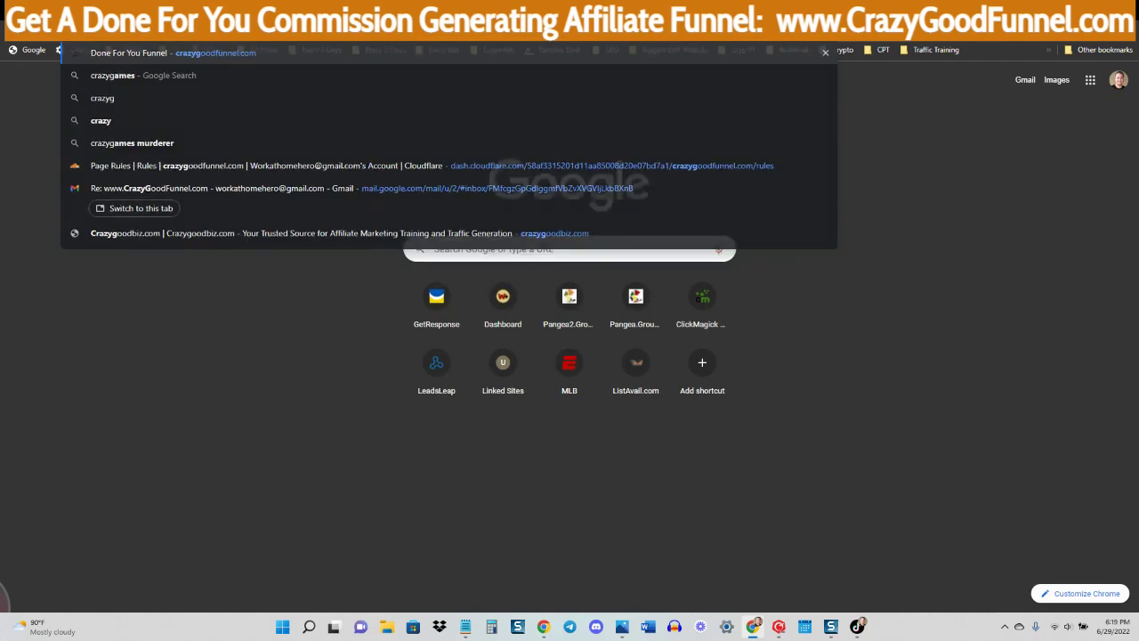
{"action": "key", "text": "Return"}
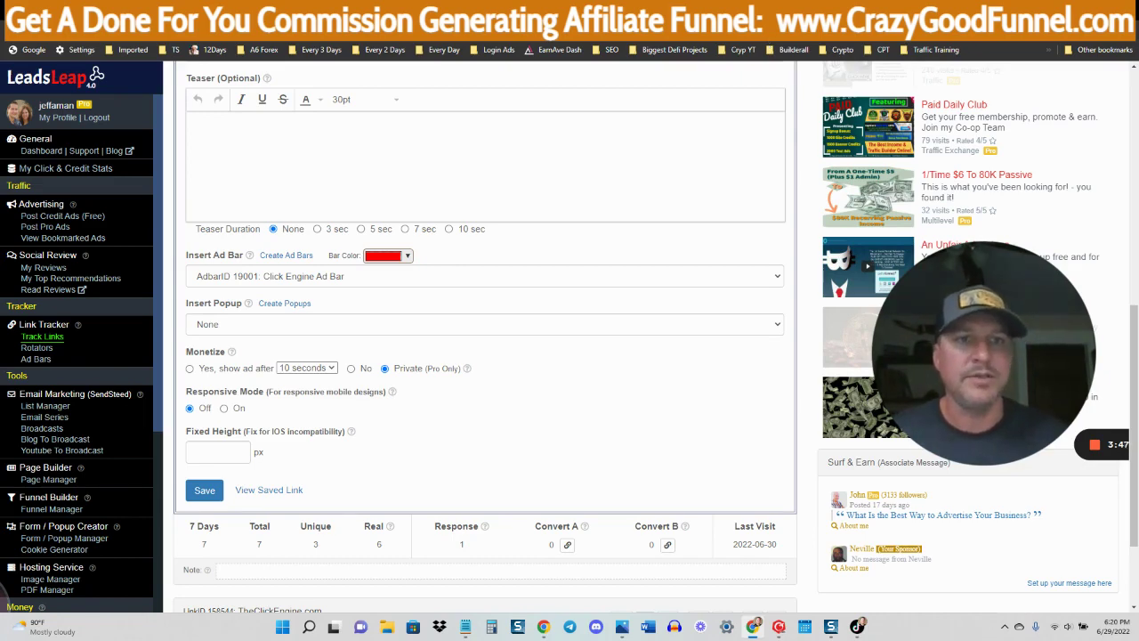
Load the crazygoodfunnel.com page again in another new tab to check the tracked link's ad bar
{"action": "left_click", "coordinate": [768, 44]}
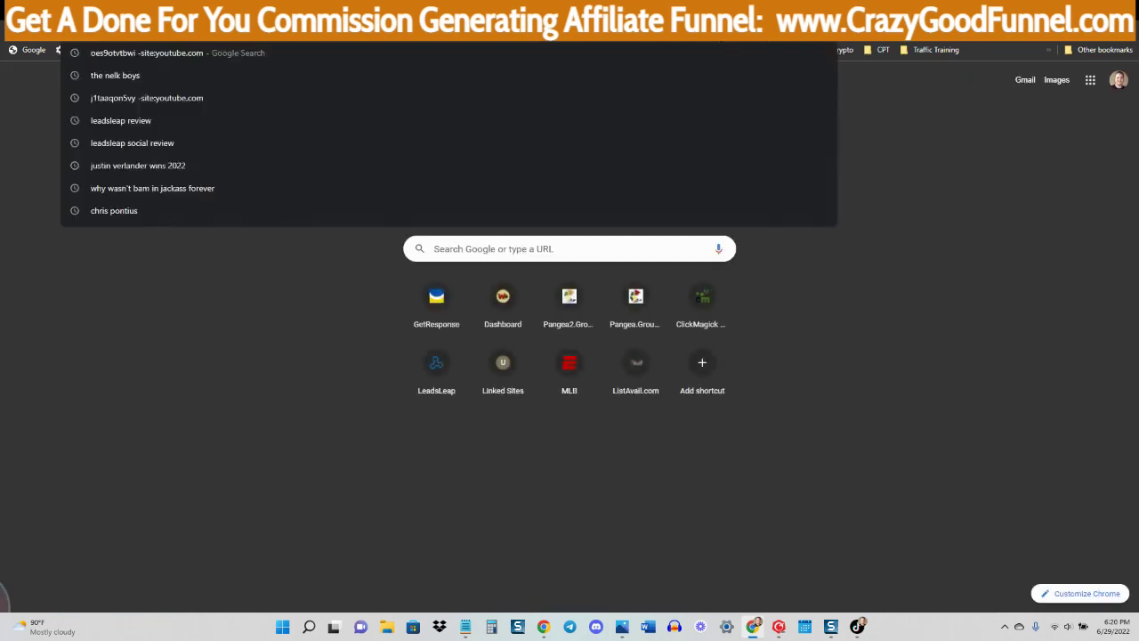
{"action": "type", "text": "crazygo"}
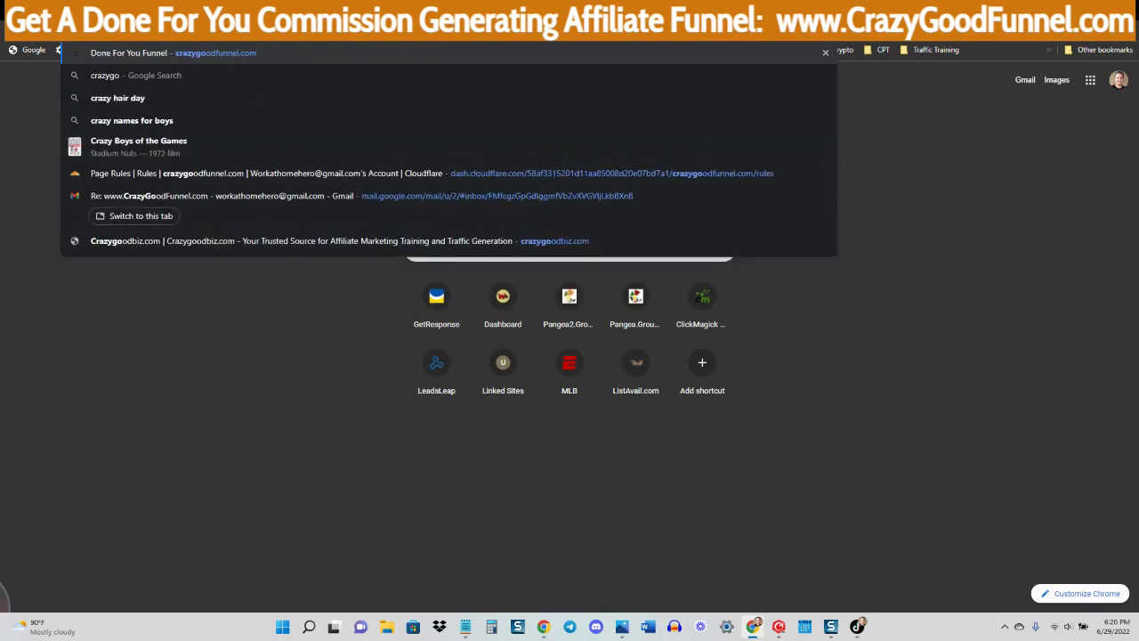
{"action": "type", "text": "odfunnels.co"}
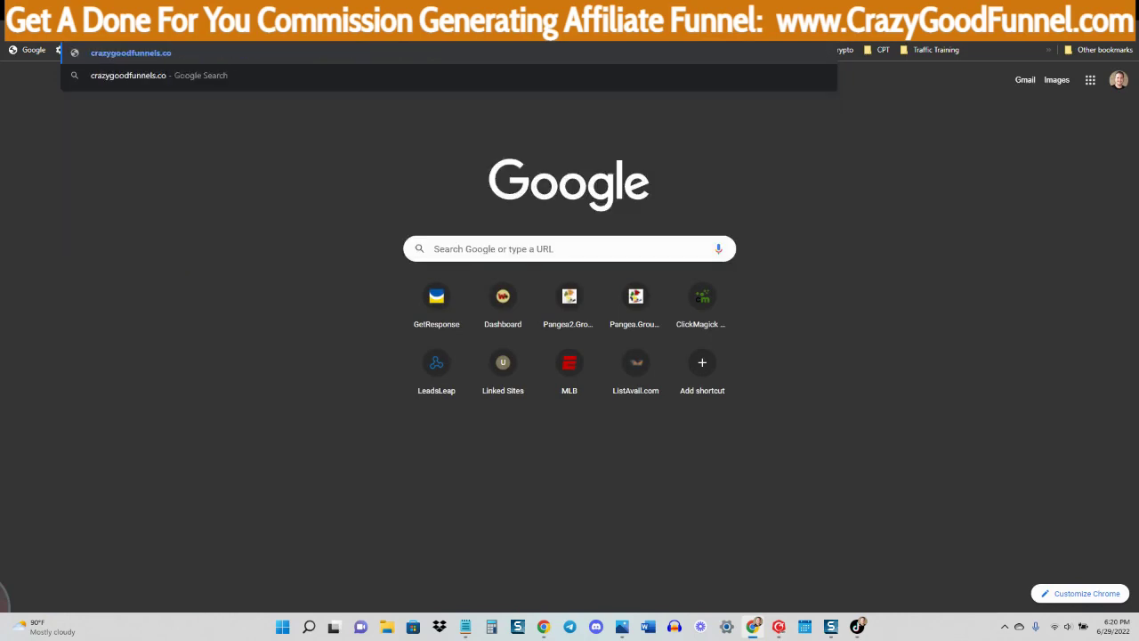
{"action": "key", "text": "BackSpace"}
{"action": "key", "text": "BackSpace"}
{"action": "key", "text": "BackSpace"}
{"action": "key", "text": "BackSpace"}
{"action": "type", "text": ".com"}
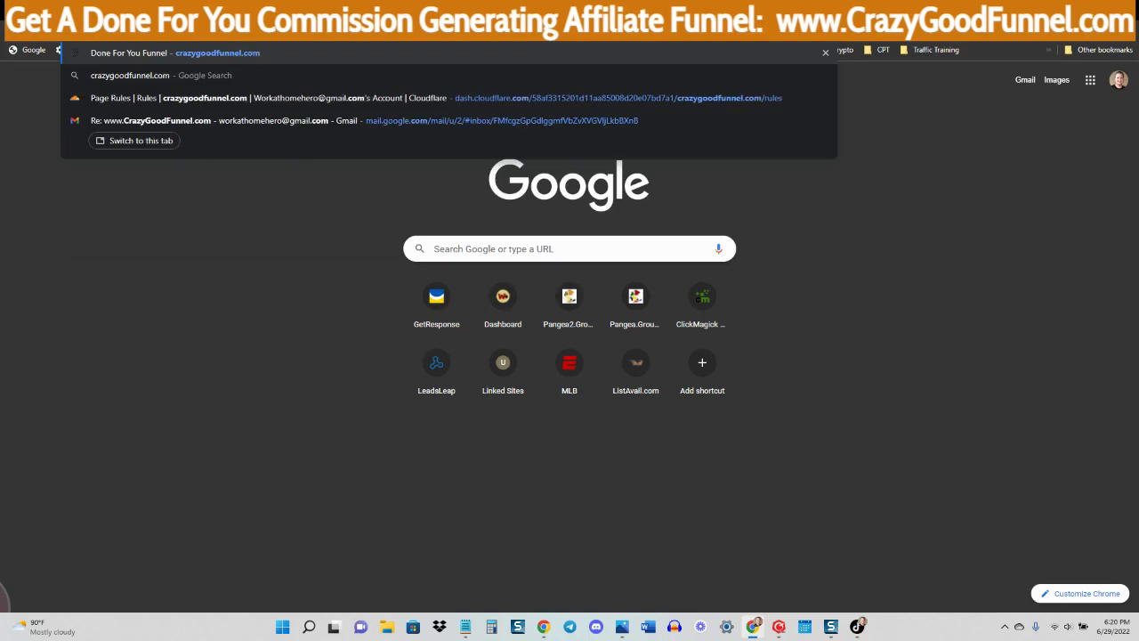
{"action": "key", "text": "Return"}
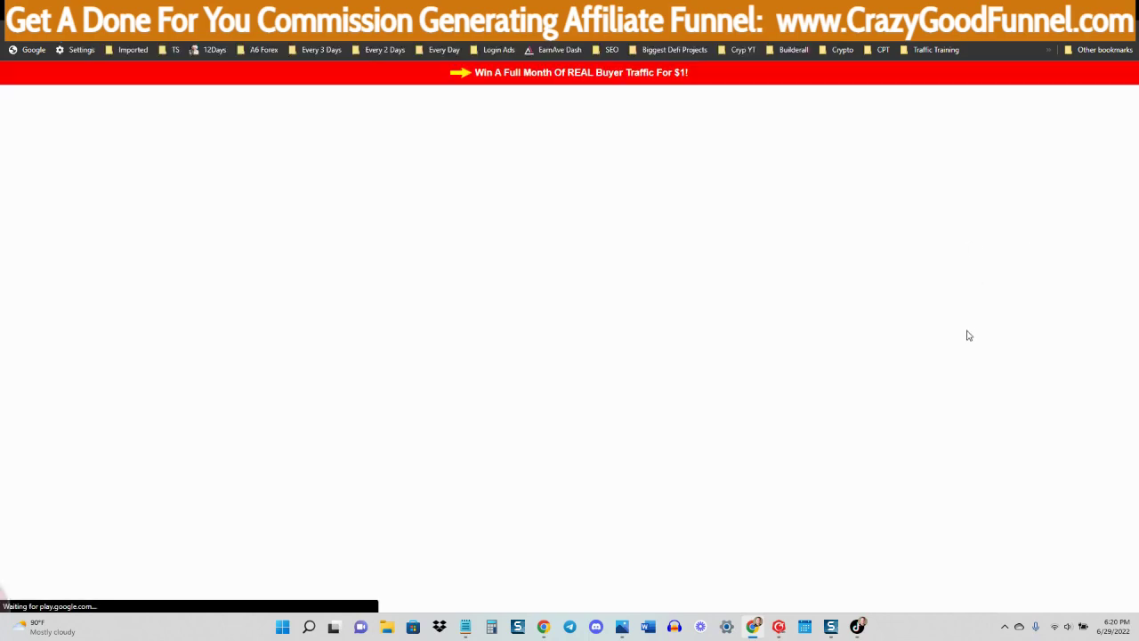
Look through the funnel page and follow the "Win A Full Month Of REAL Buyer Traffic For $1!" ad bar link
{"action": "scroll", "coordinate": [978, 384], "scroll_direction": "down", "scroll_amount": 2}
{"action": "scroll", "coordinate": [977, 384], "scroll_direction": "down", "scroll_amount": 9}
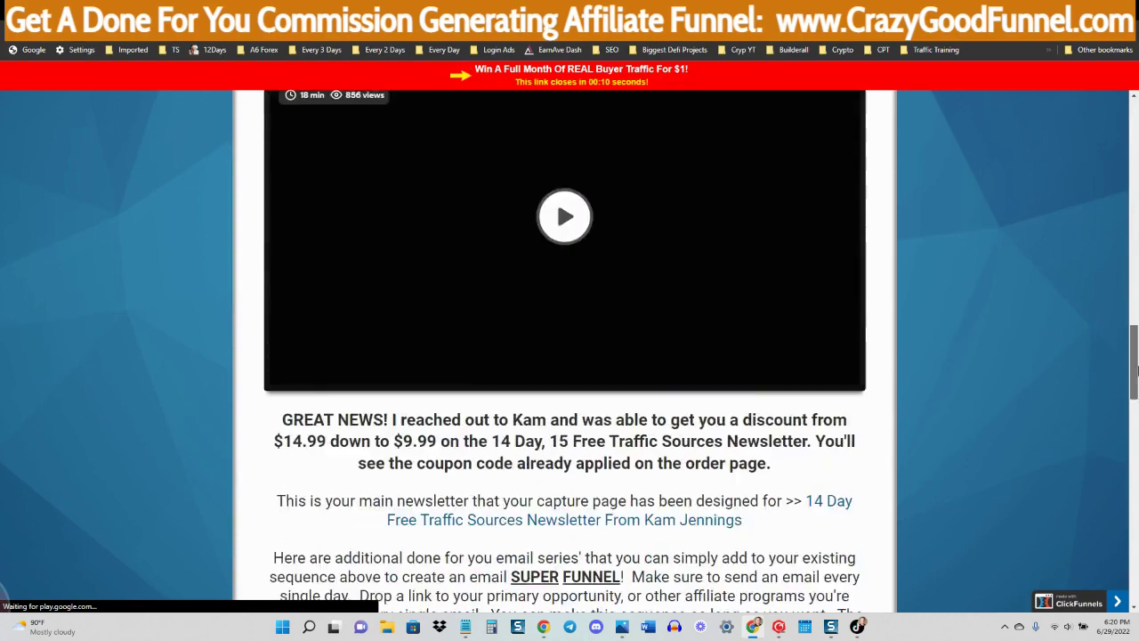
{"action": "left_click_drag", "start_coordinate": [1135, 369], "coordinate": [1134, 116]}
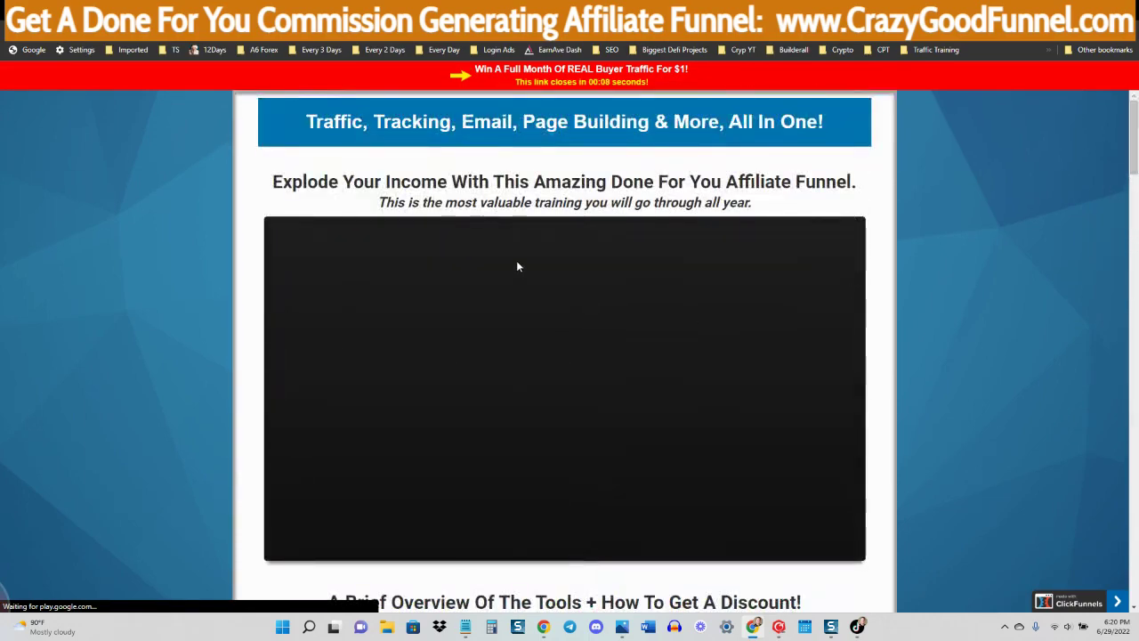
{"action": "left_click", "coordinate": [579, 74]}
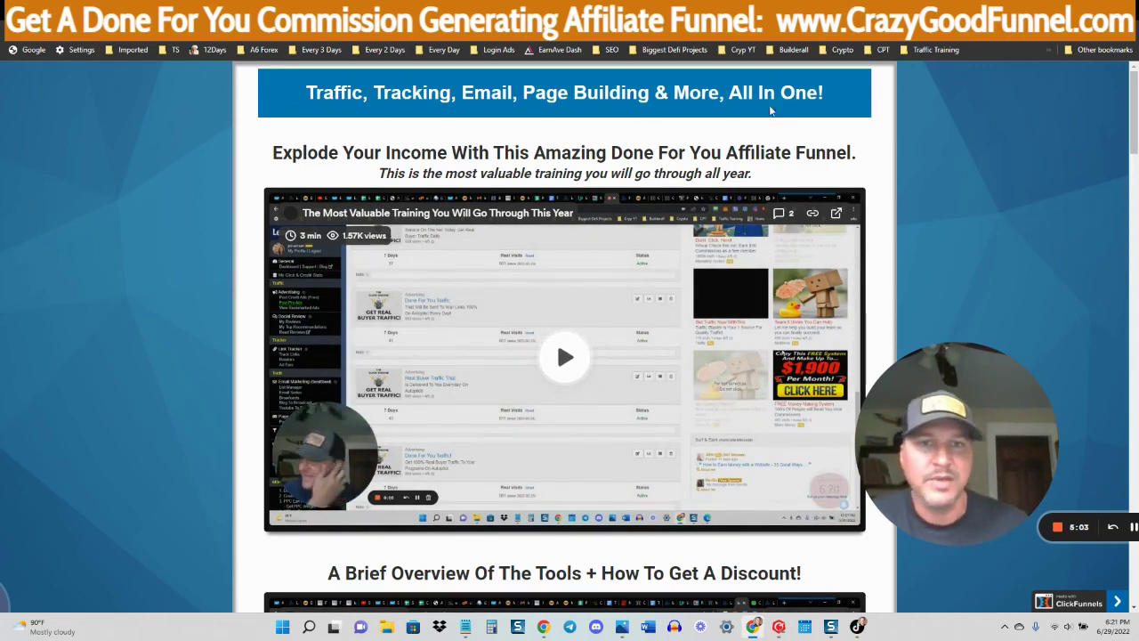
Return to the LeadsLeap track link editor and examine its ad bar, popup, monetize and responsive options, visit statistics and basic link fields
{"action": "left_click_drag", "start_coordinate": [972, 478], "coordinate": [1012, 412]}
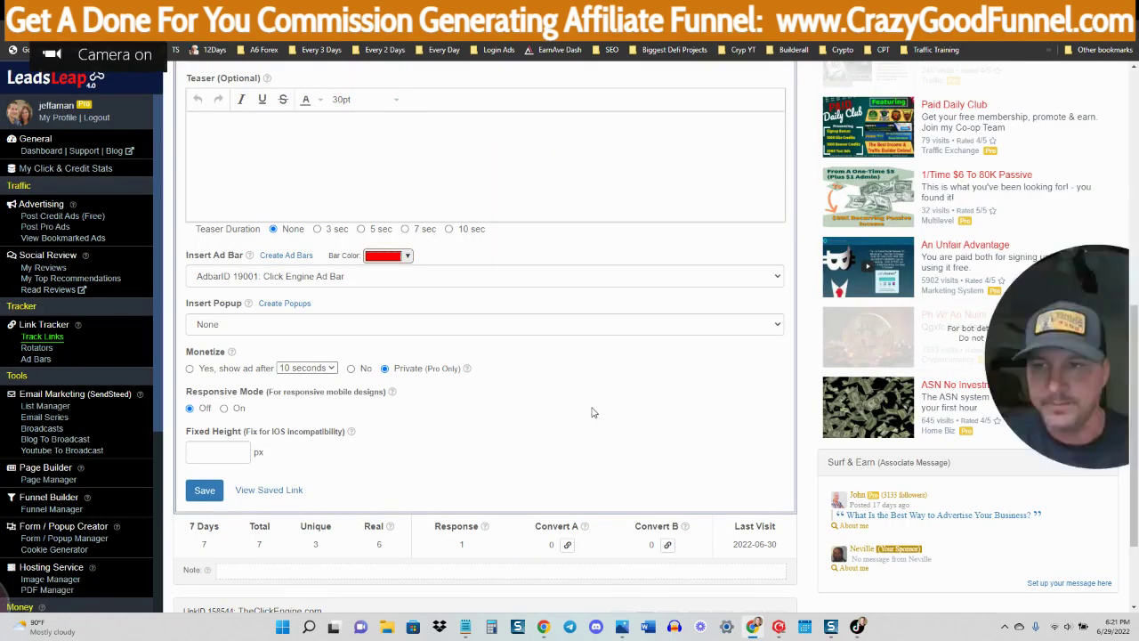
{"action": "scroll", "coordinate": [594, 412], "scroll_direction": "up", "scroll_amount": 2}
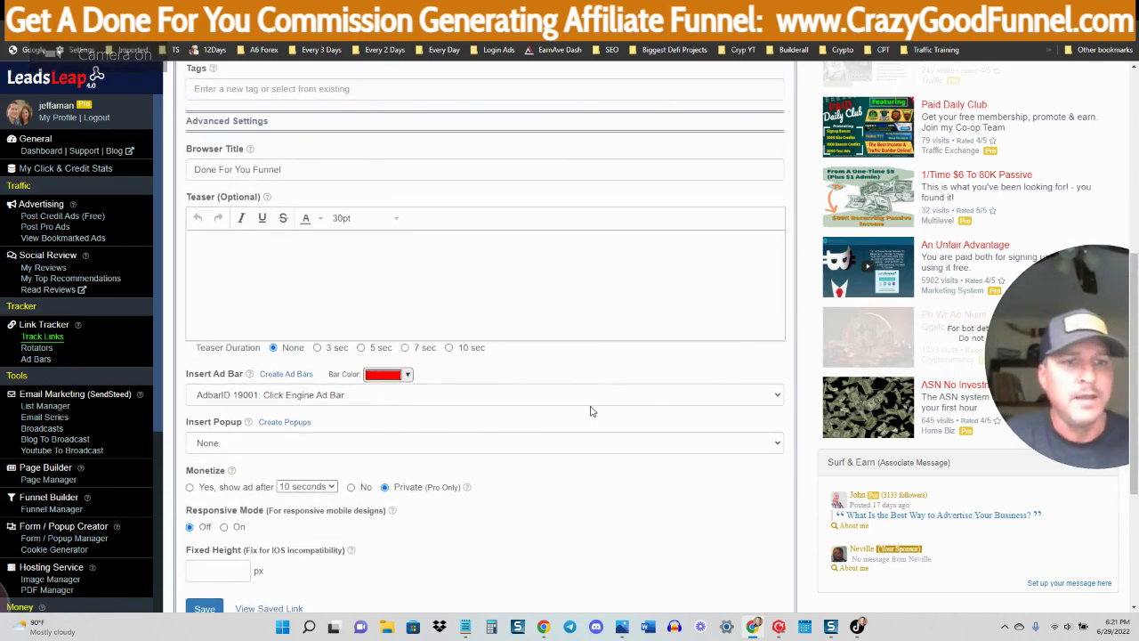
{"action": "left_click_drag", "start_coordinate": [1077, 358], "coordinate": [950, 411]}
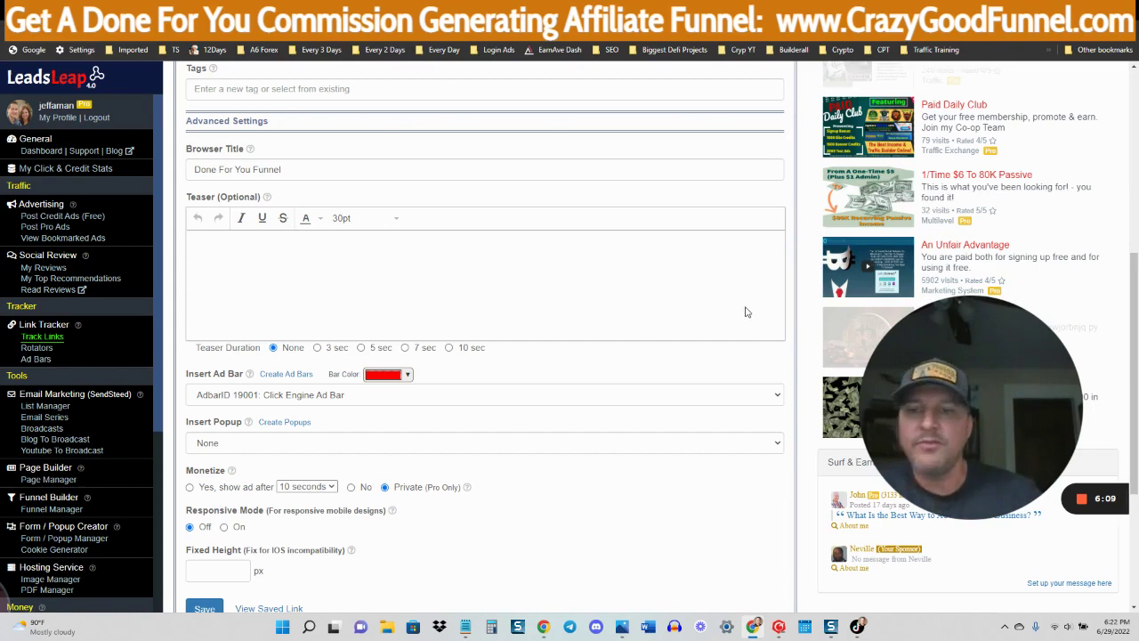
{"action": "scroll", "coordinate": [738, 310], "scroll_direction": "down", "scroll_amount": 1}
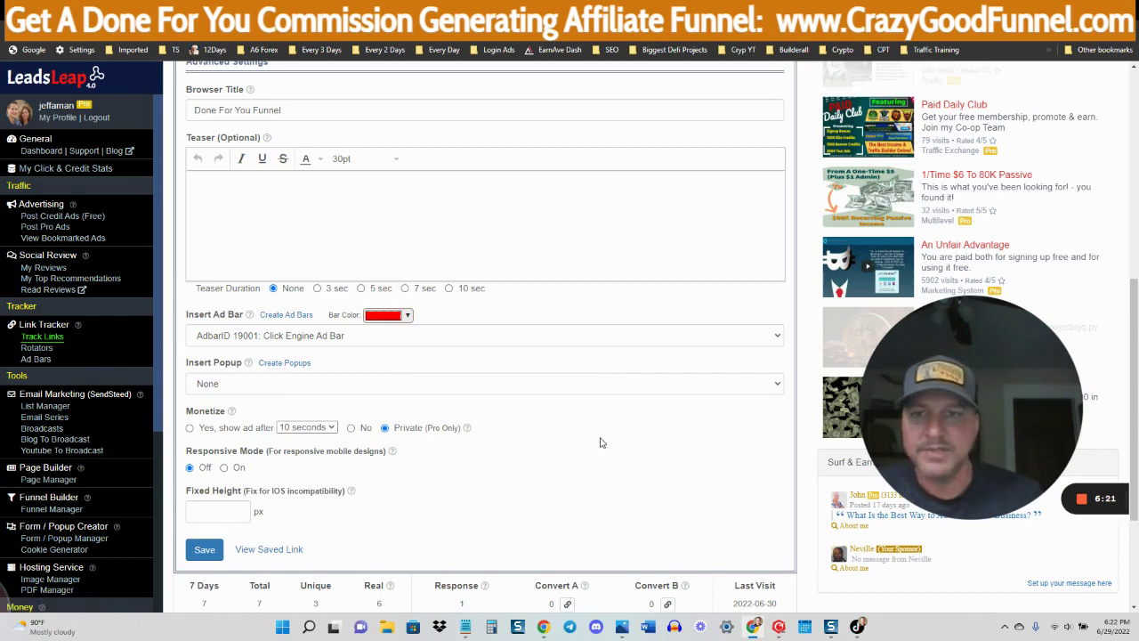
{"action": "scroll", "coordinate": [600, 443], "scroll_direction": "up", "scroll_amount": 3}
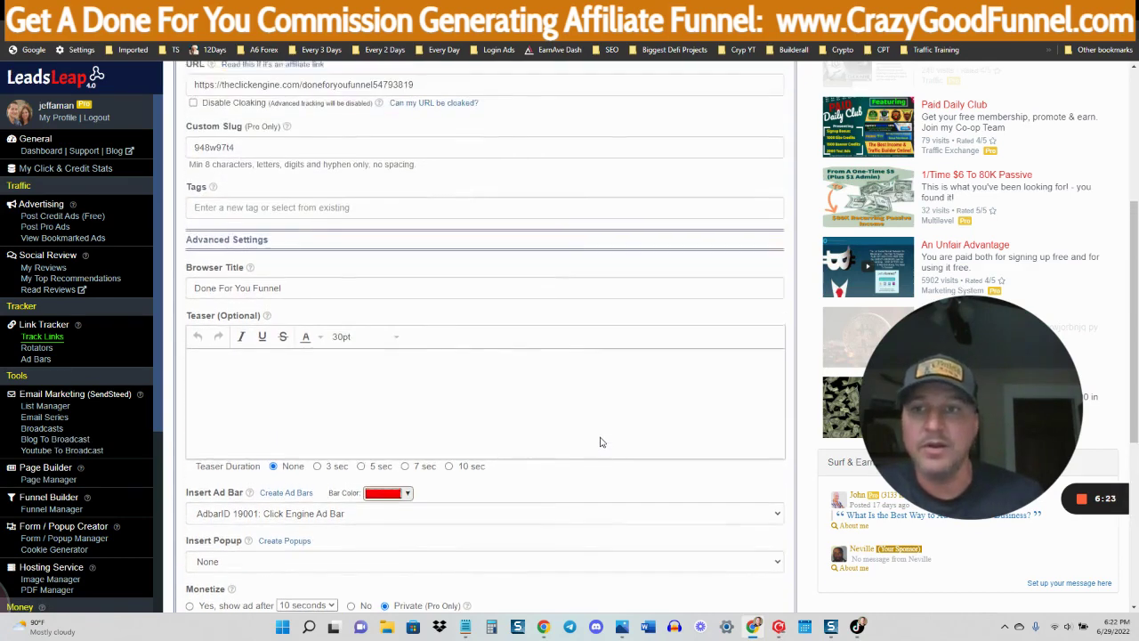
{"action": "scroll", "coordinate": [600, 442], "scroll_direction": "up", "scroll_amount": 2}
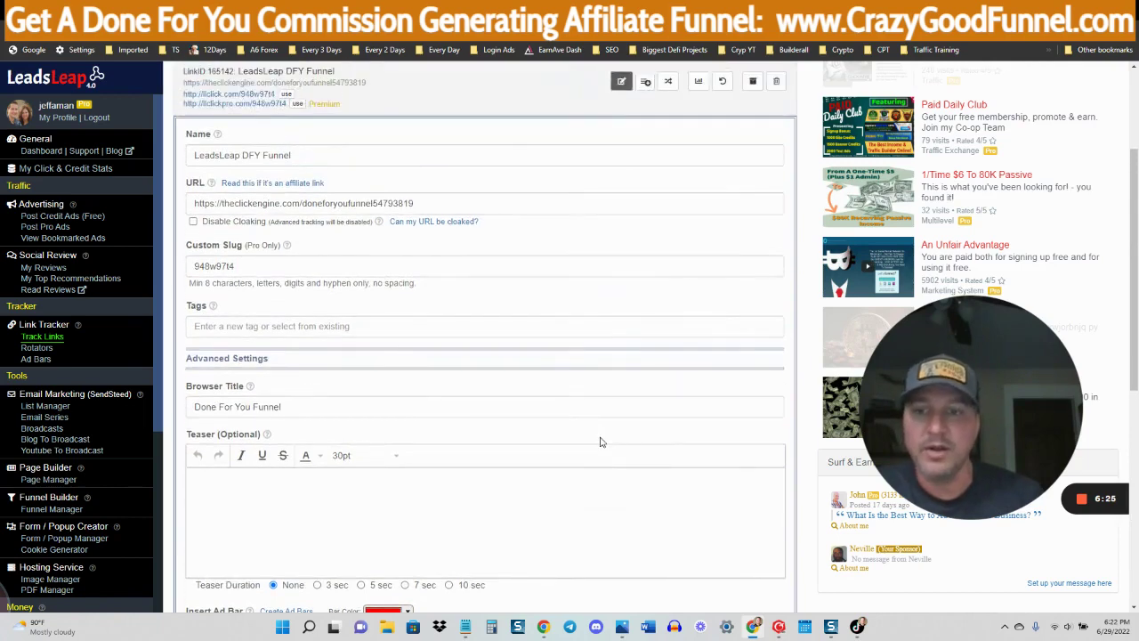
{"action": "scroll", "coordinate": [600, 442], "scroll_direction": "down", "scroll_amount": 5}
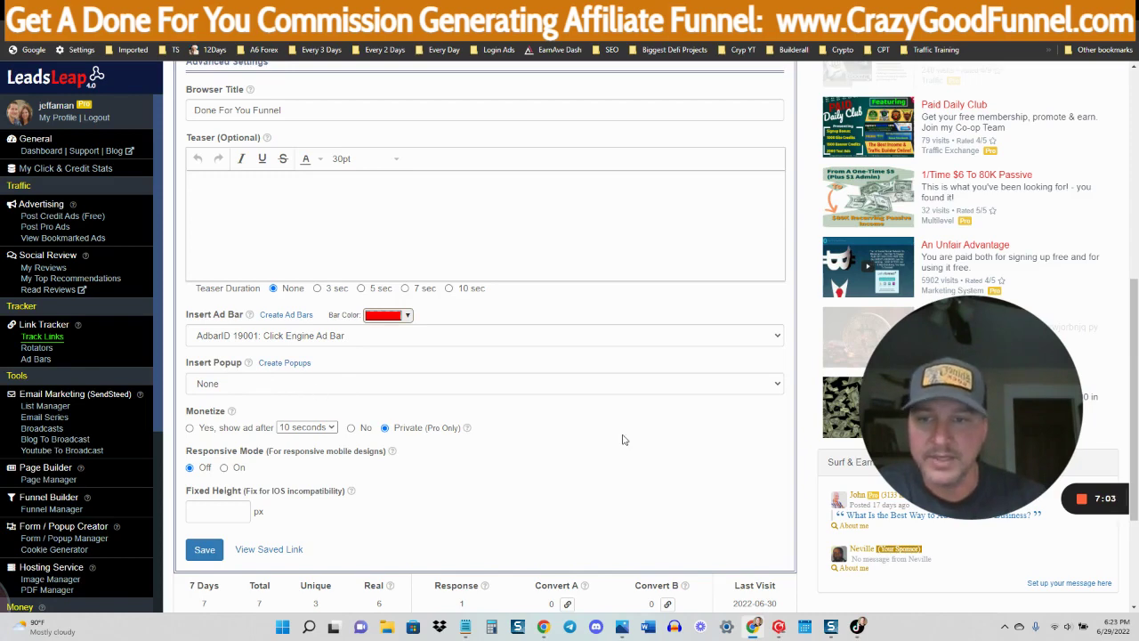
{"action": "scroll", "coordinate": [593, 445], "scroll_direction": "down", "scroll_amount": 1}
{"action": "scroll", "coordinate": [593, 444], "scroll_direction": "down", "scroll_amount": 1}
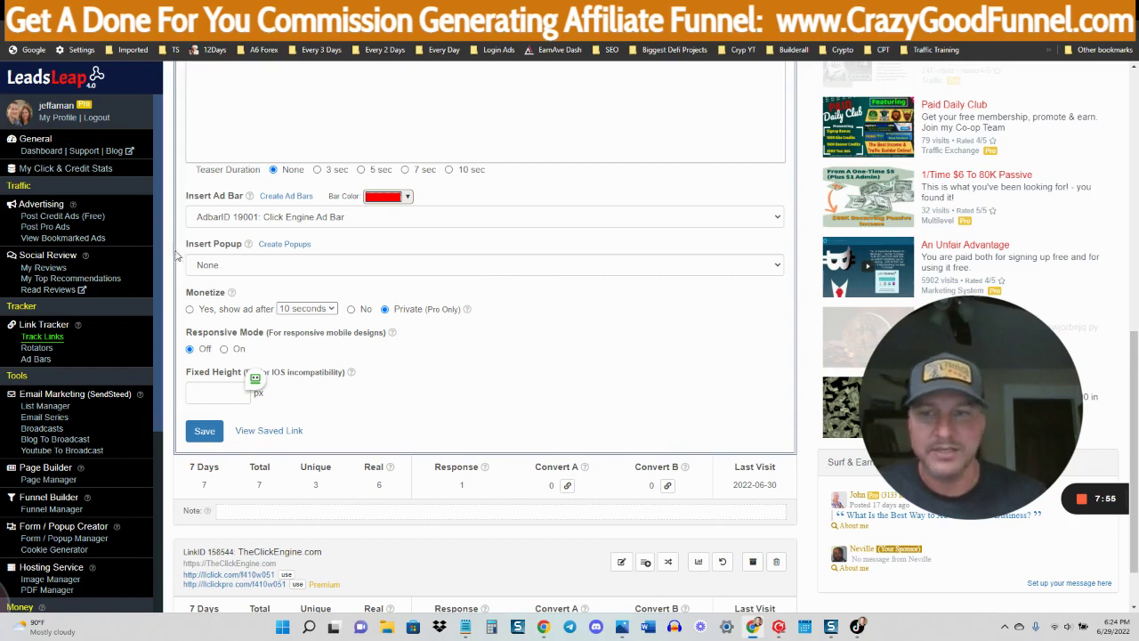
{"action": "scroll", "coordinate": [361, 405], "scroll_direction": "down", "scroll_amount": 1}
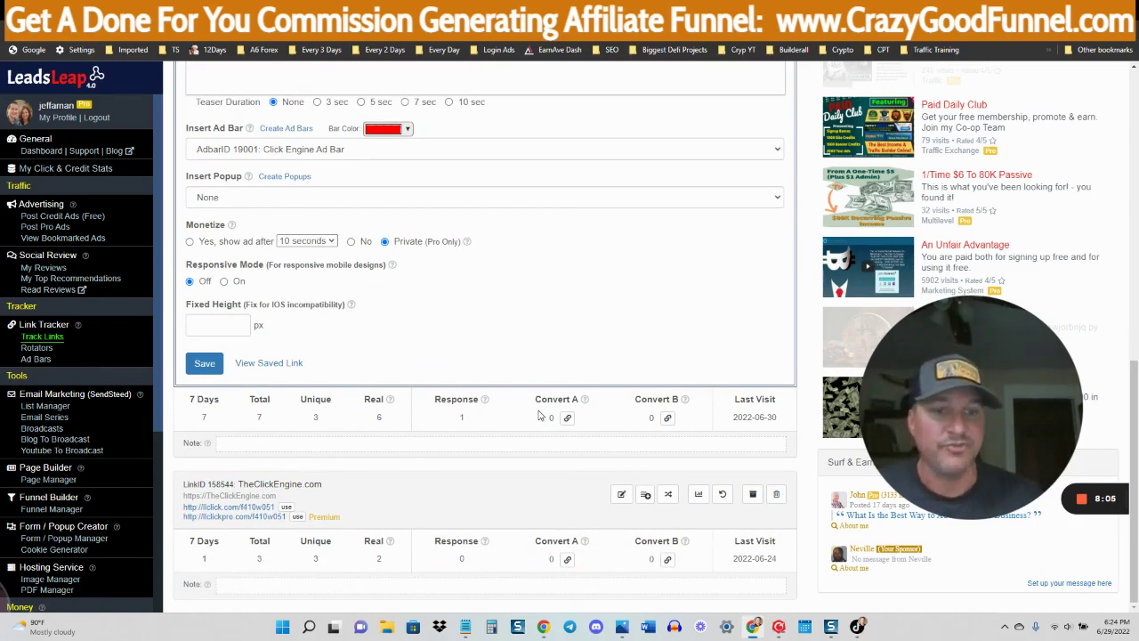
{"action": "scroll", "coordinate": [702, 486], "scroll_direction": "up", "scroll_amount": 2}
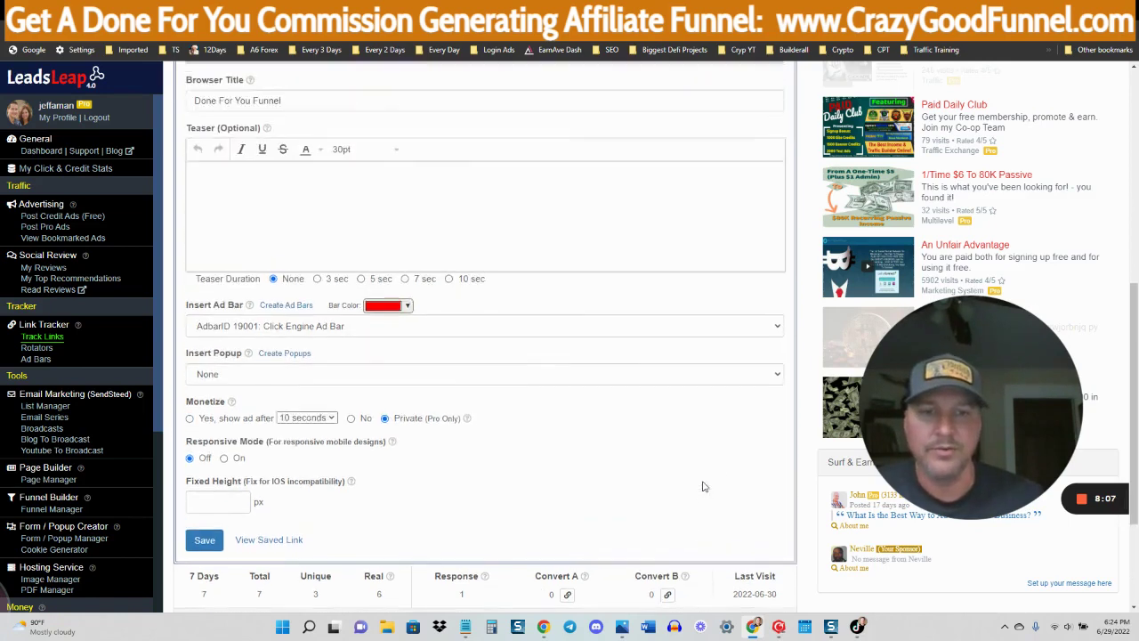
{"action": "scroll", "coordinate": [712, 483], "scroll_direction": "up", "scroll_amount": 1}
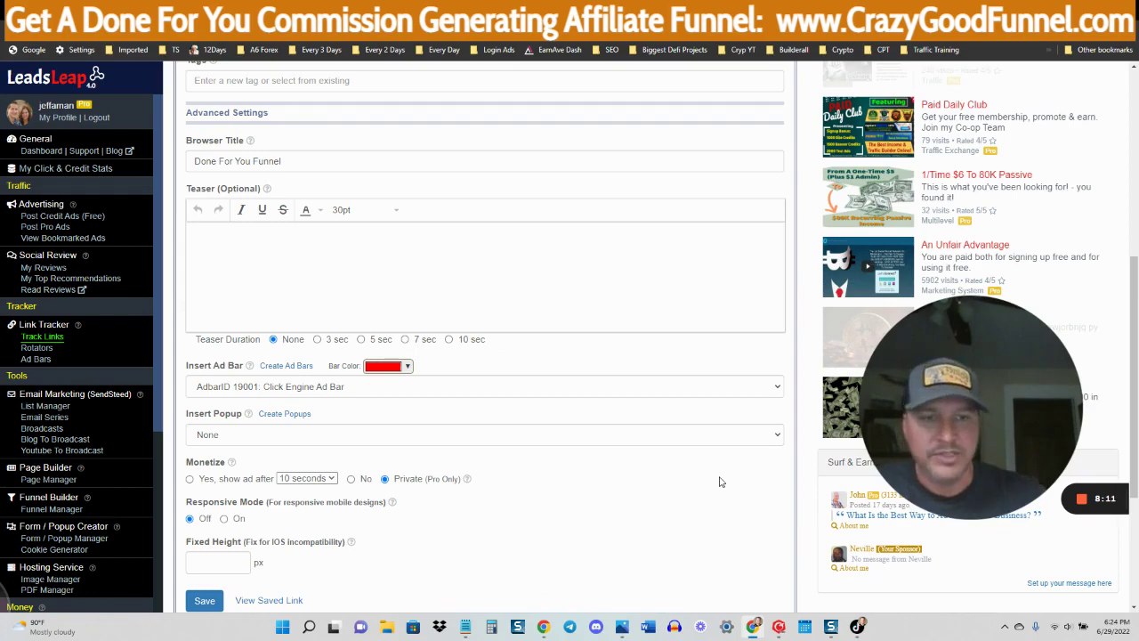
{"action": "scroll", "coordinate": [704, 466], "scroll_direction": "up", "scroll_amount": 2}
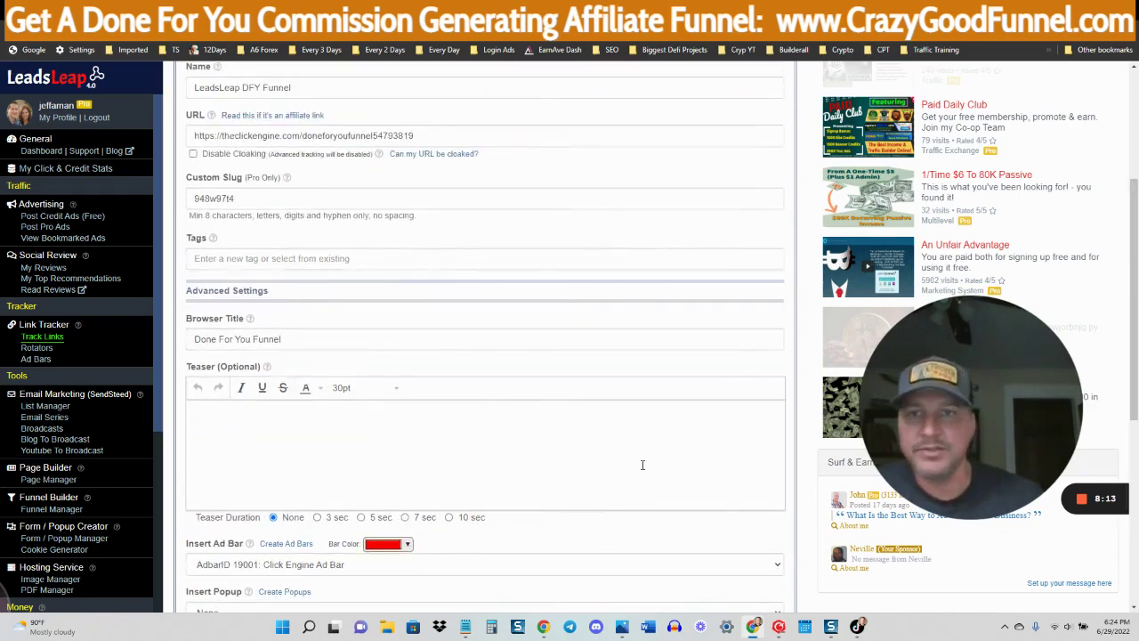
{"action": "scroll", "coordinate": [641, 467], "scroll_direction": "up", "scroll_amount": 1}
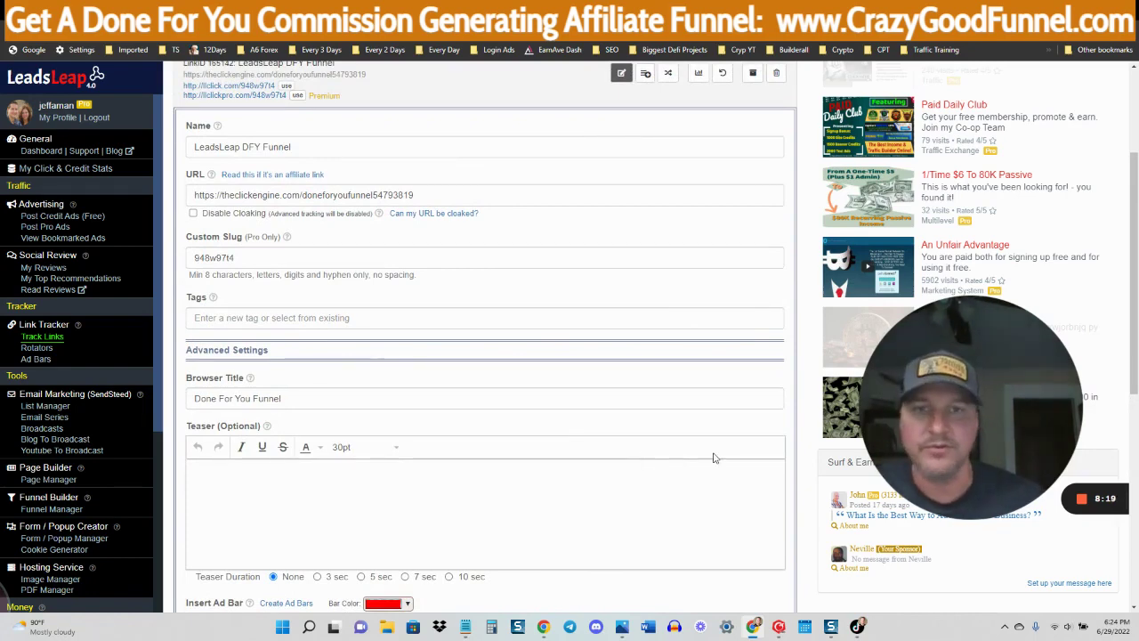
{"action": "scroll", "coordinate": [669, 445], "scroll_direction": "up", "scroll_amount": 2}
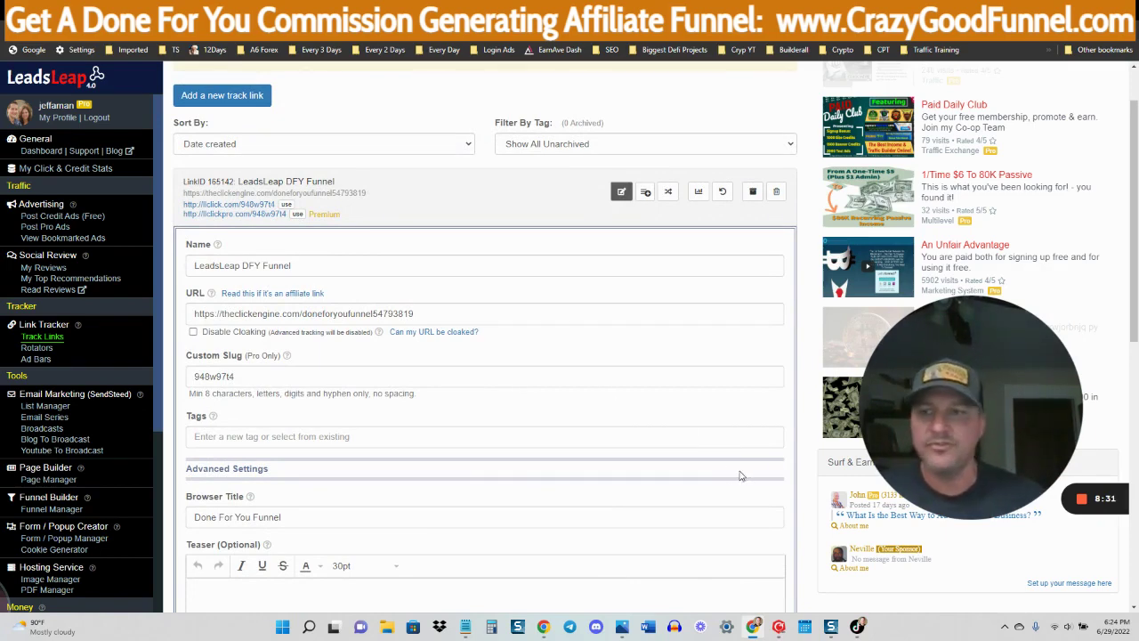
{"action": "scroll", "coordinate": [534, 400], "scroll_direction": "down", "scroll_amount": 1}
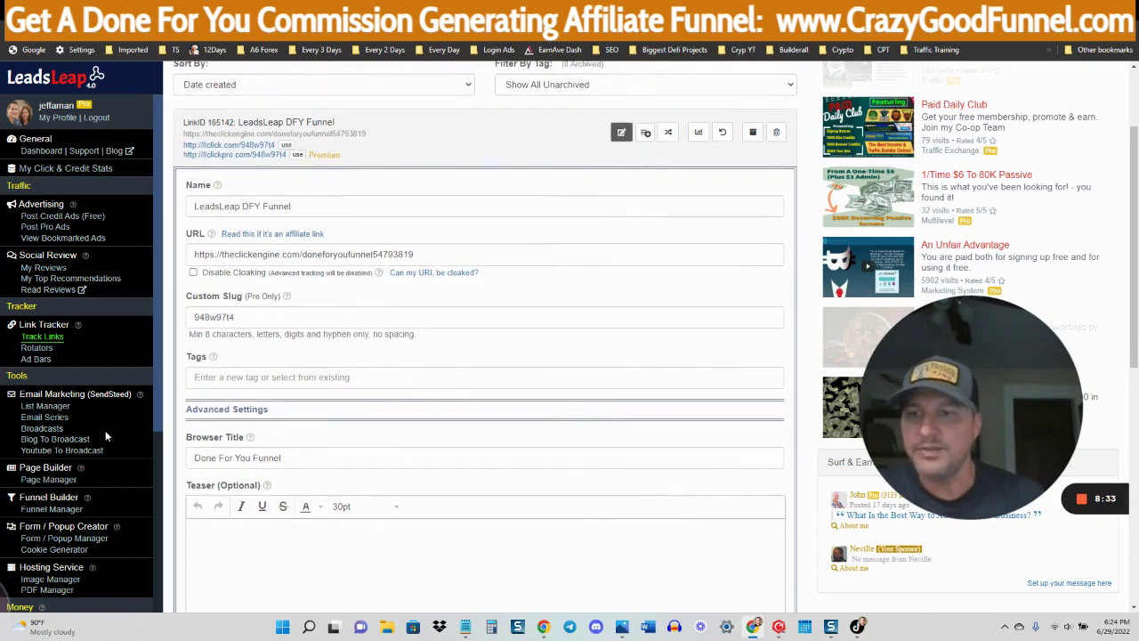